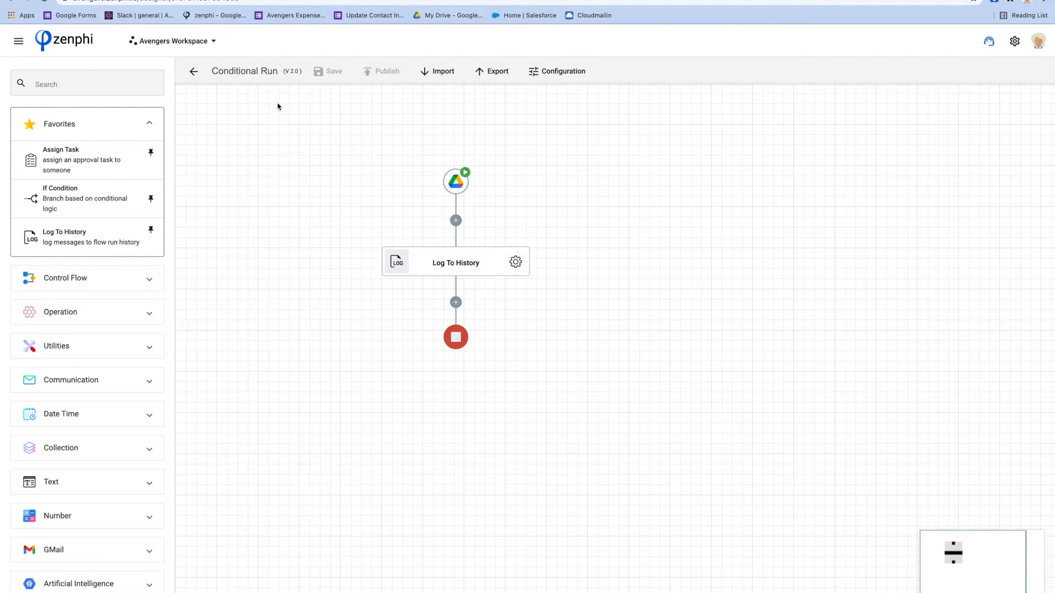
# Switch to Google Drive and upload flow.svg and the 20200604 and 20200704 Aussie Broadband invoice PDFs into My Drop Folder.
pyautogui.click(186, 0)
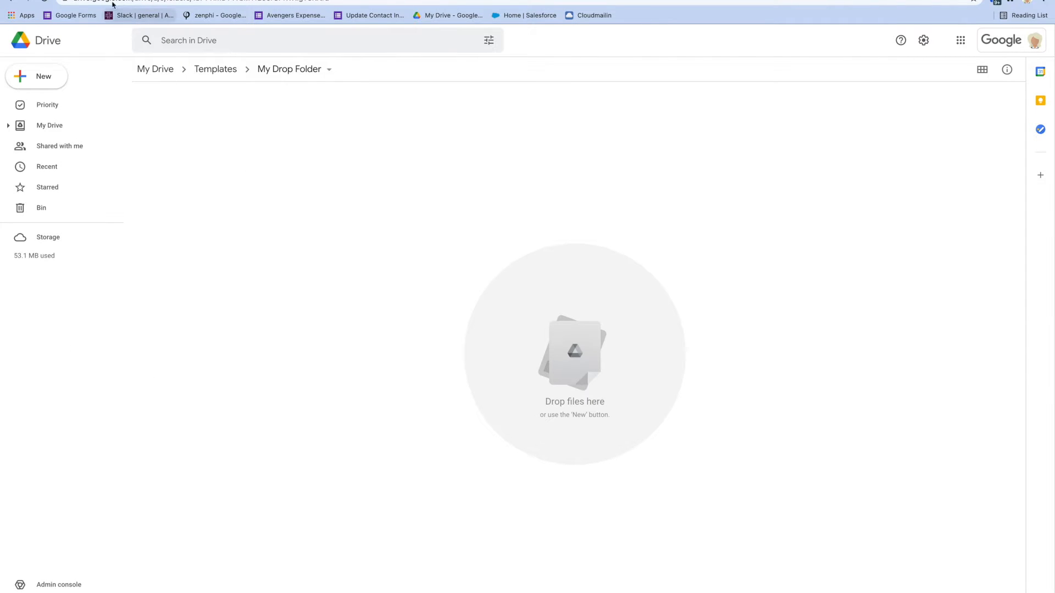
pyautogui.click(137, 0)
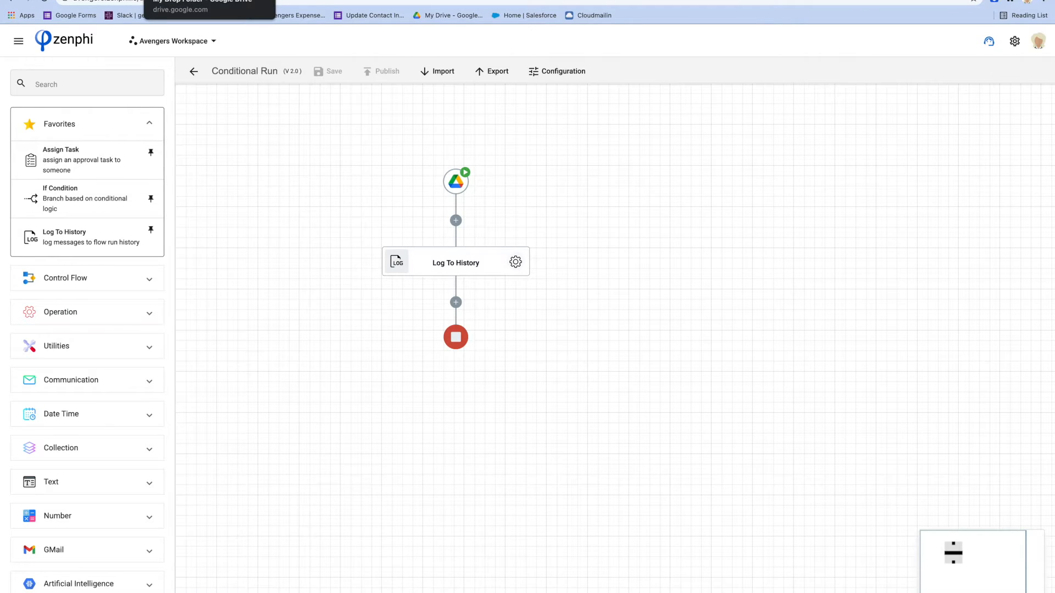
pyautogui.click(209, 1)
pyautogui.rightClick(306, 244)
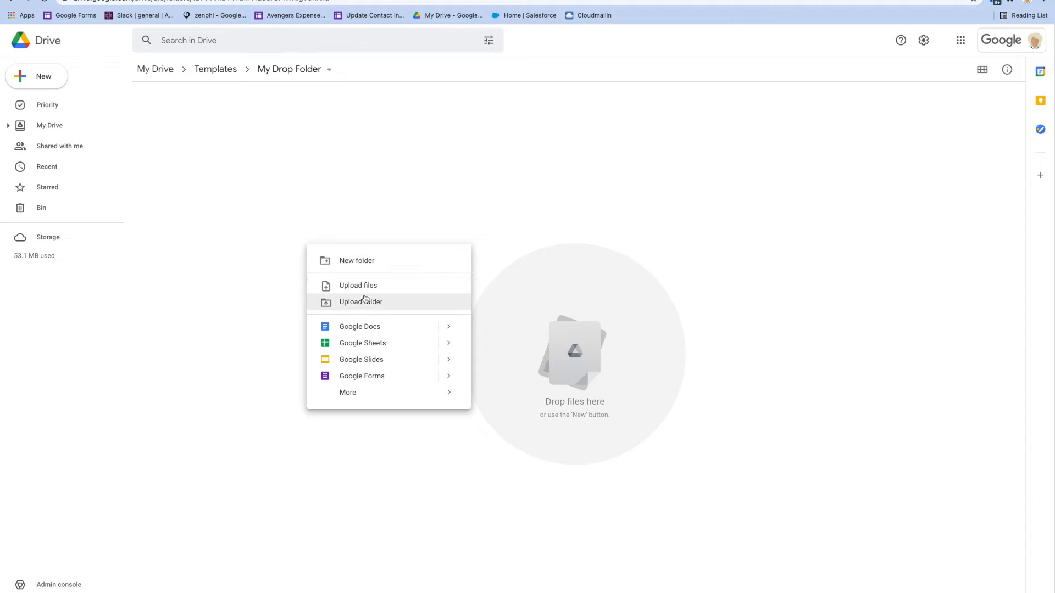
pyautogui.click(389, 292)
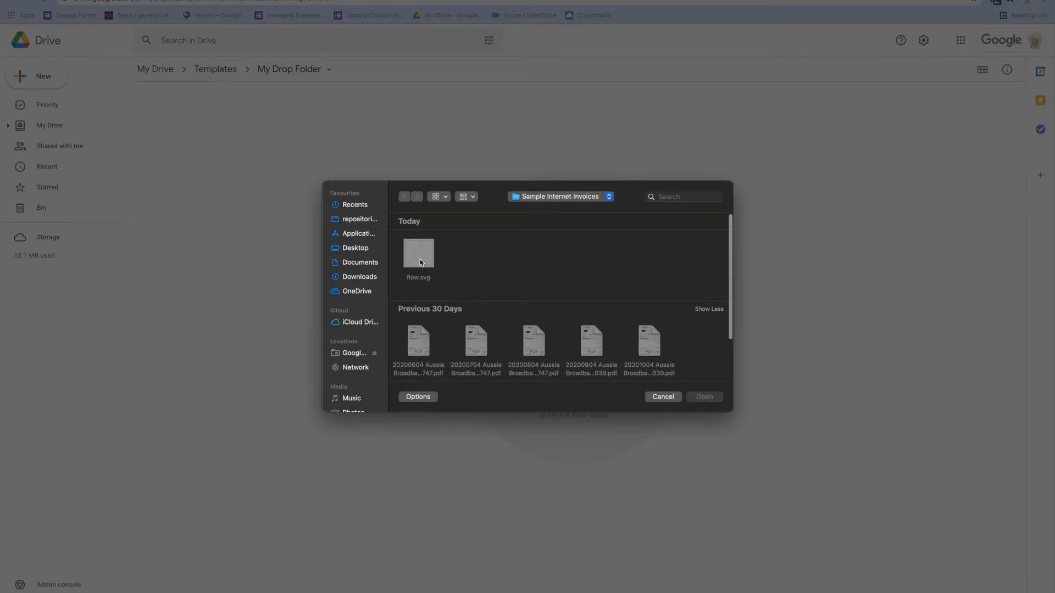
pyautogui.click(421, 262)
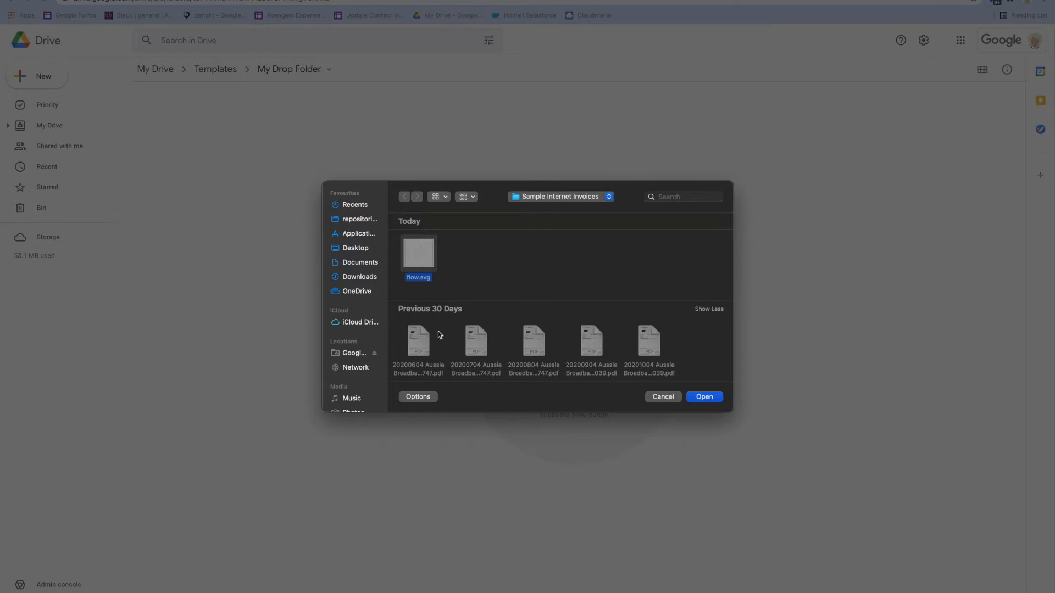
pyautogui.keyDown('super'); pyautogui.click(420, 346); pyautogui.keyUp('super')
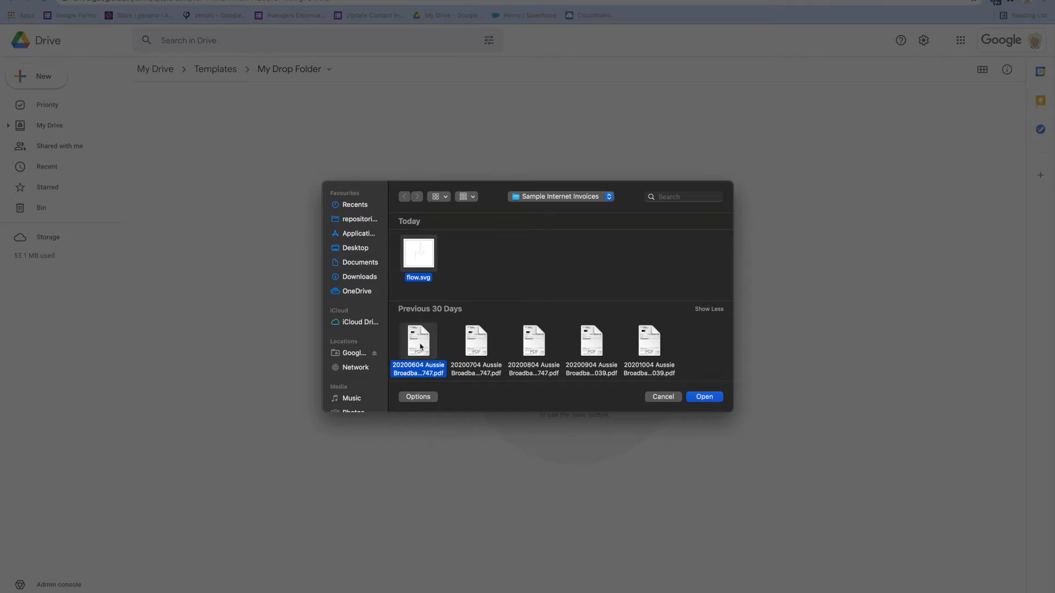
pyautogui.keyDown('super'); pyautogui.click(482, 345); pyautogui.keyUp('super')
pyautogui.click(712, 396)
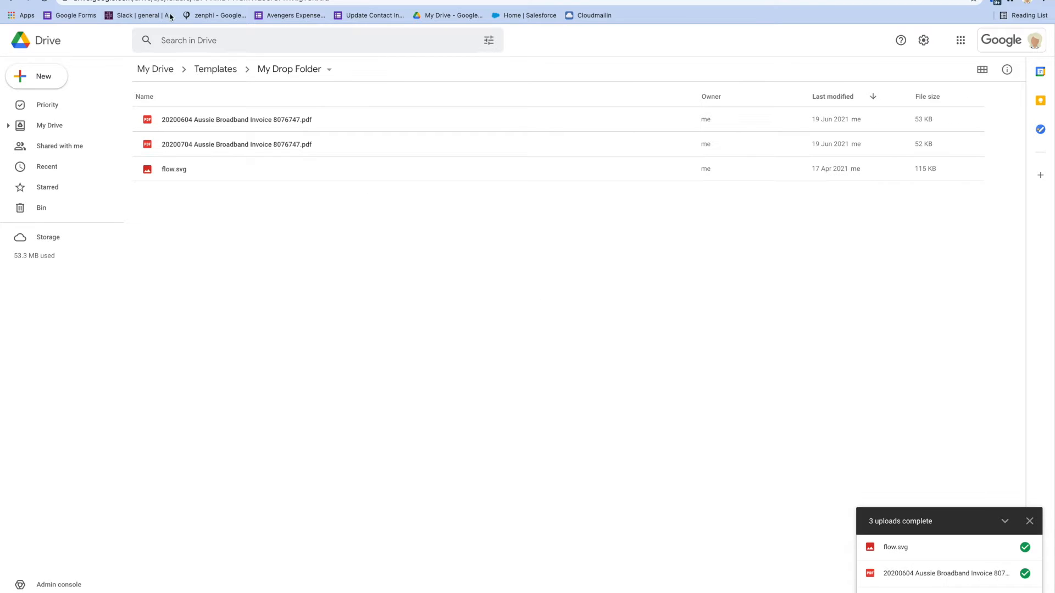
# Switch back to zenphi and list the recent runs of the Conditional Run flow.
pyautogui.click(132, 0)
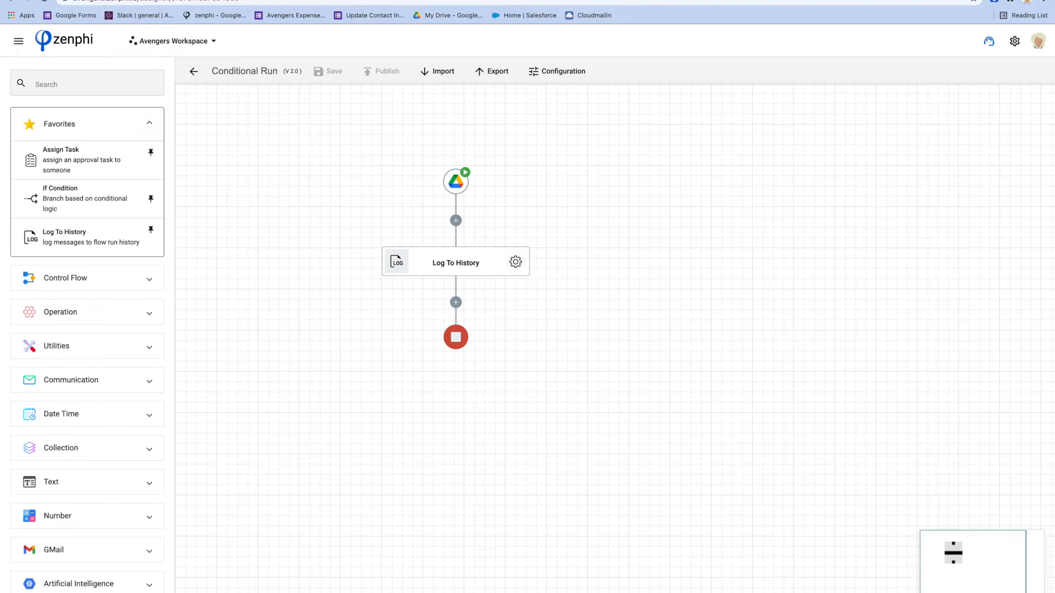
pyautogui.click(19, 46)
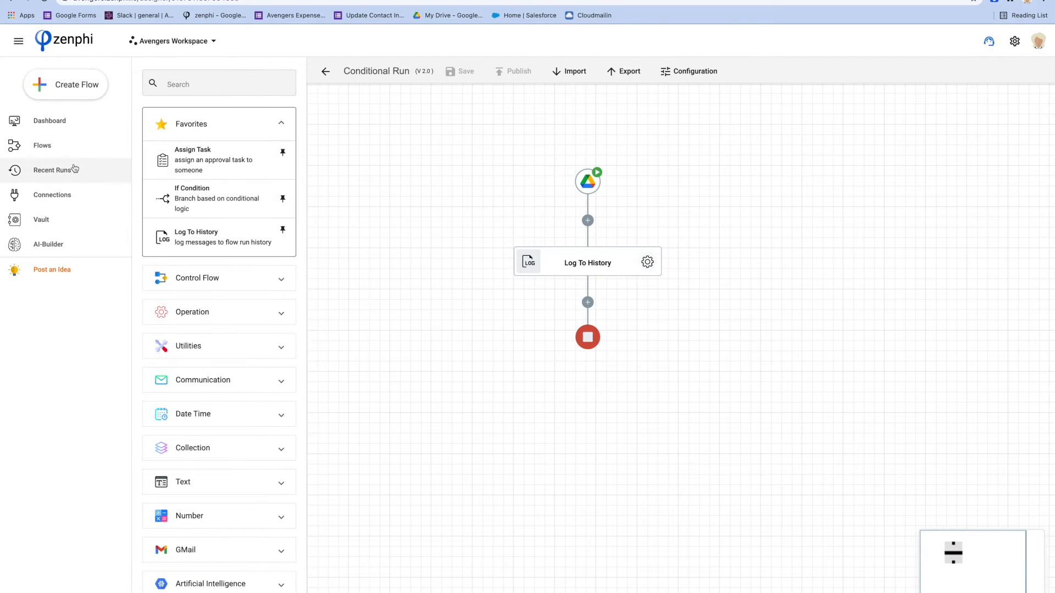
pyautogui.click(68, 145)
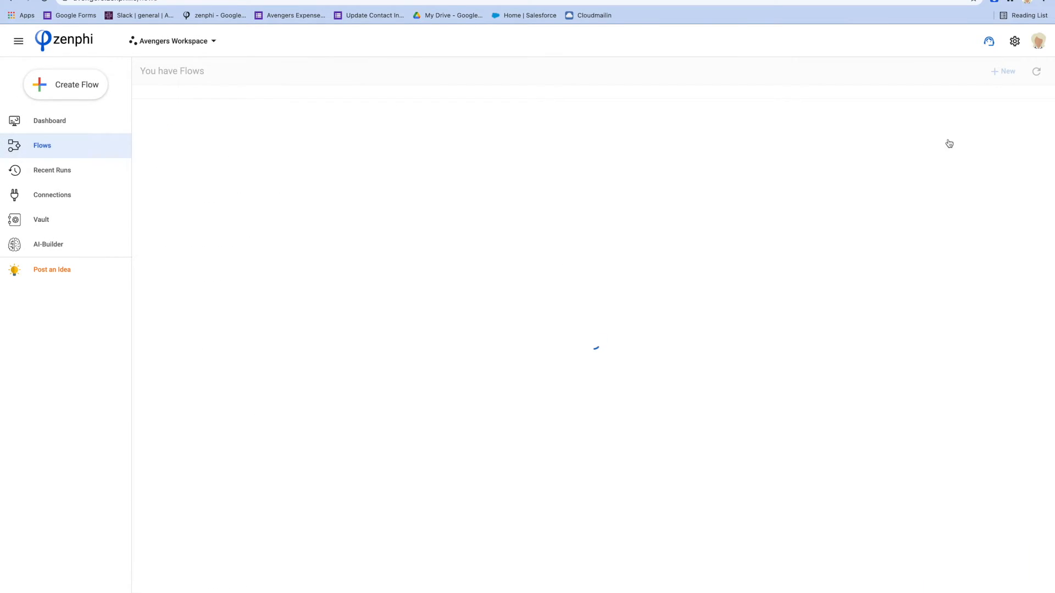
pyautogui.click(942, 140)
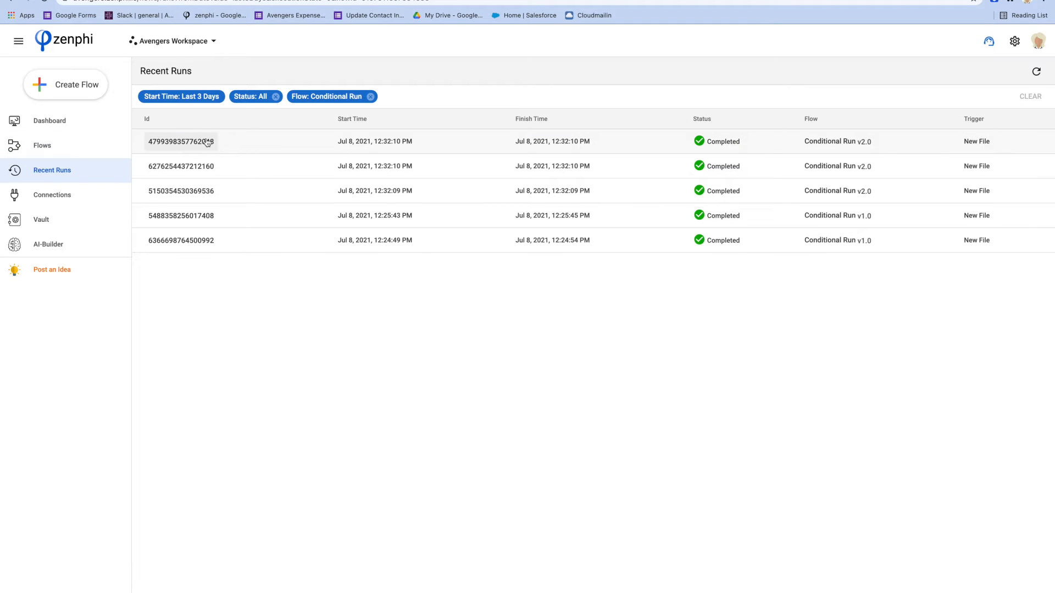
# Examine the log details of the two newest Conditional Run flow runs, one after the other.
pyautogui.click(167, 146)
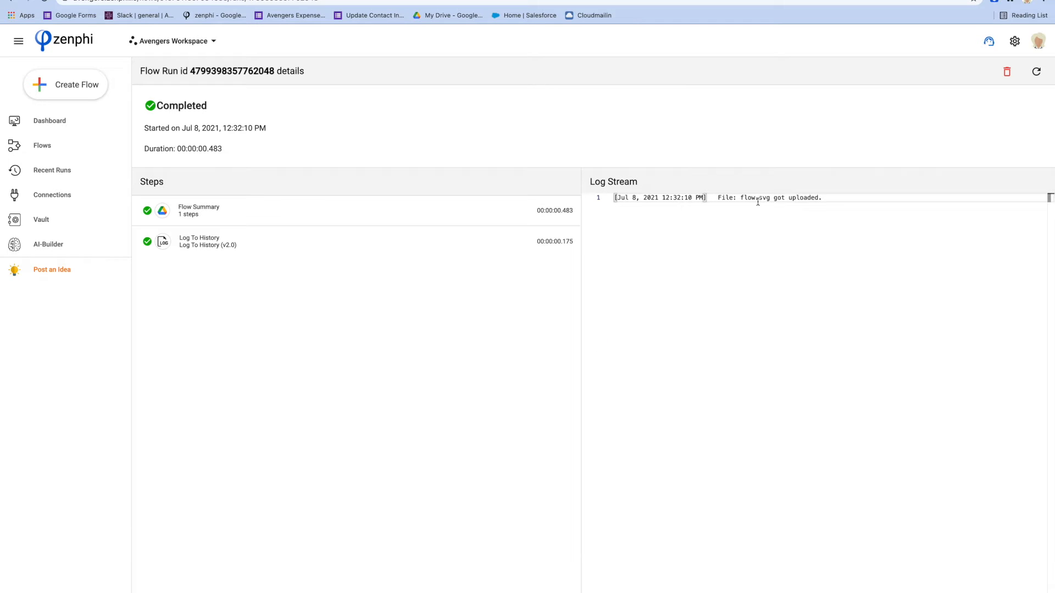
pyautogui.click(12, 2)
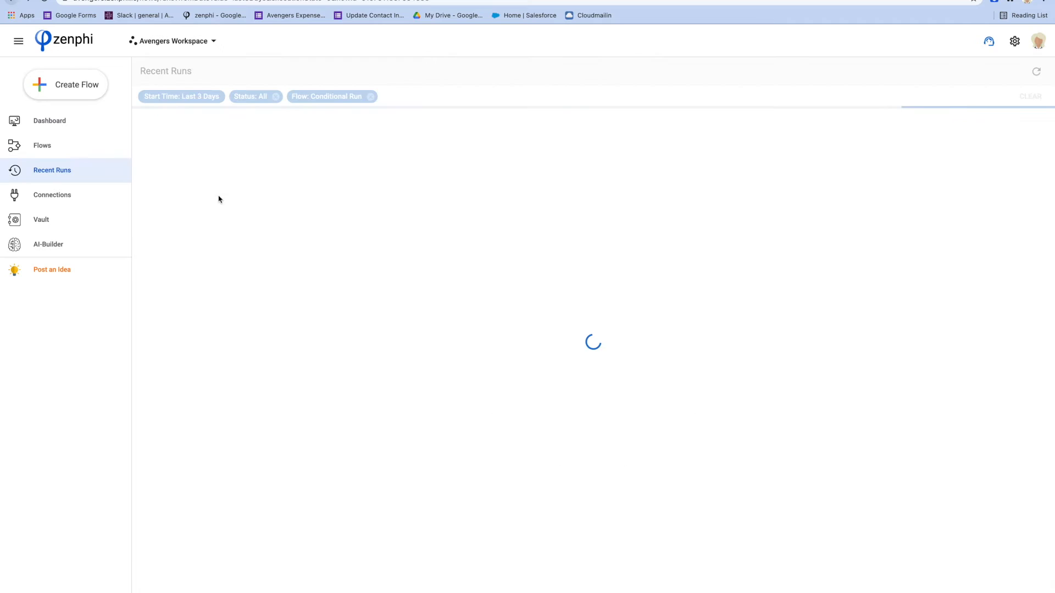
pyautogui.click(201, 172)
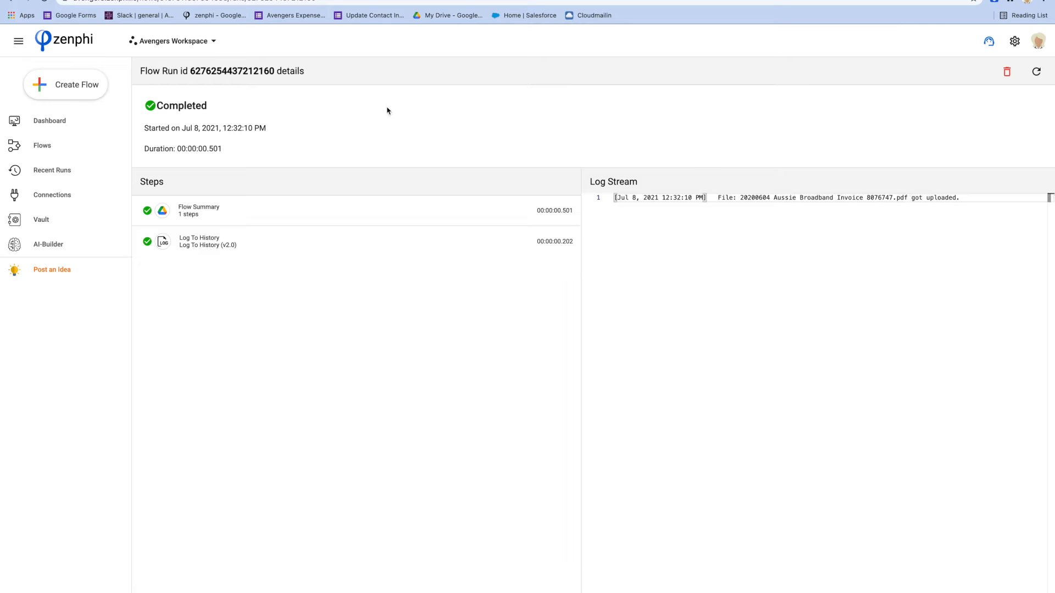
# Open the Conditional Run flow in the flow designer for editing.
pyautogui.click(64, 150)
pyautogui.click(187, 138)
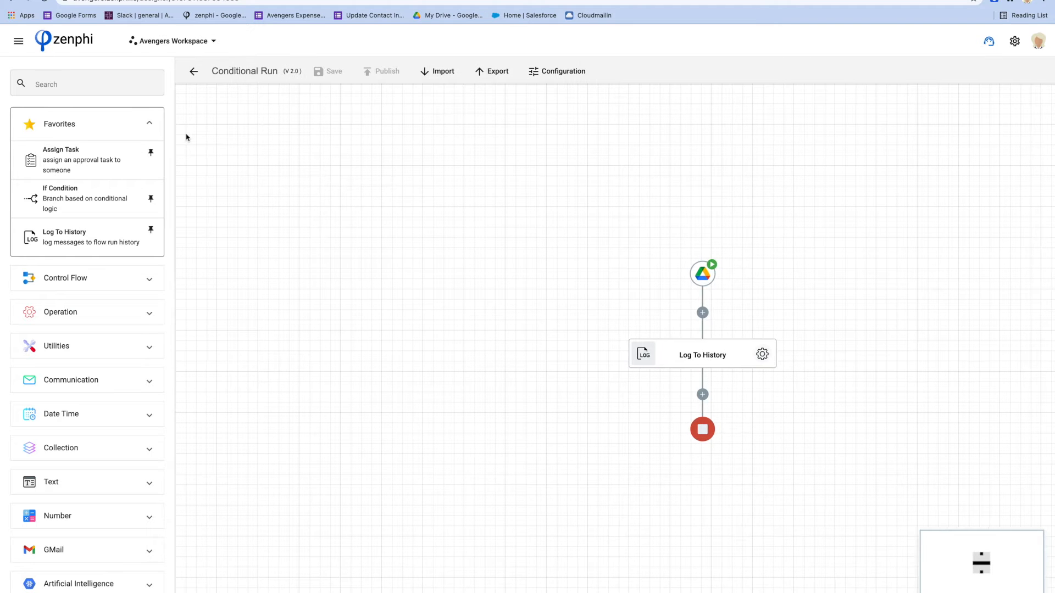
pyautogui.moveTo(558, 276); pyautogui.dragTo(398, 236)
pyautogui.moveTo(659, 256); pyautogui.dragTo(550, 196)
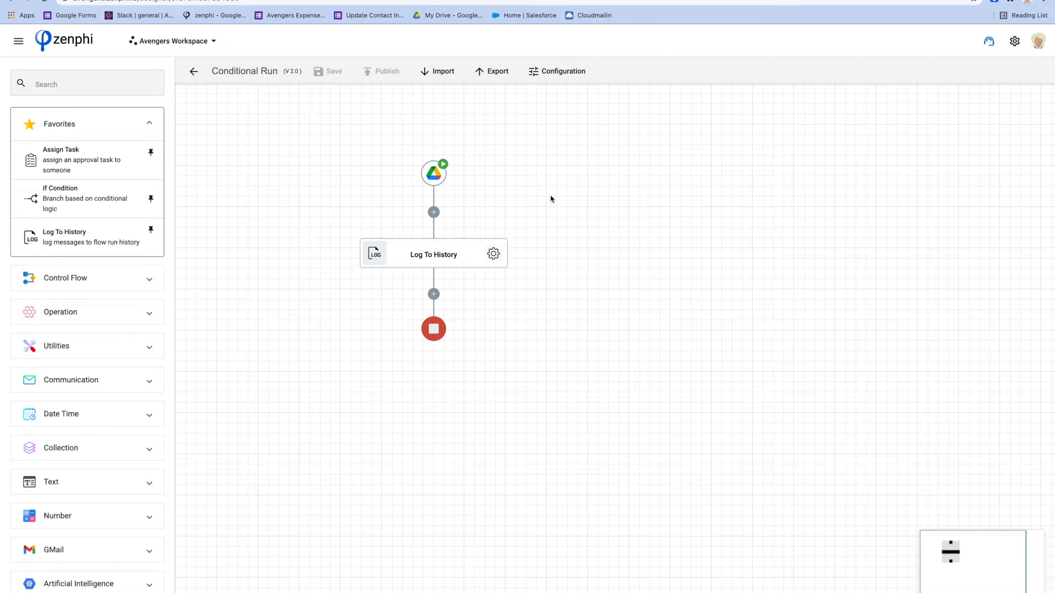
# Enable conditional run on the flow's Google Drive File Add Trigger.
pyautogui.click(438, 181)
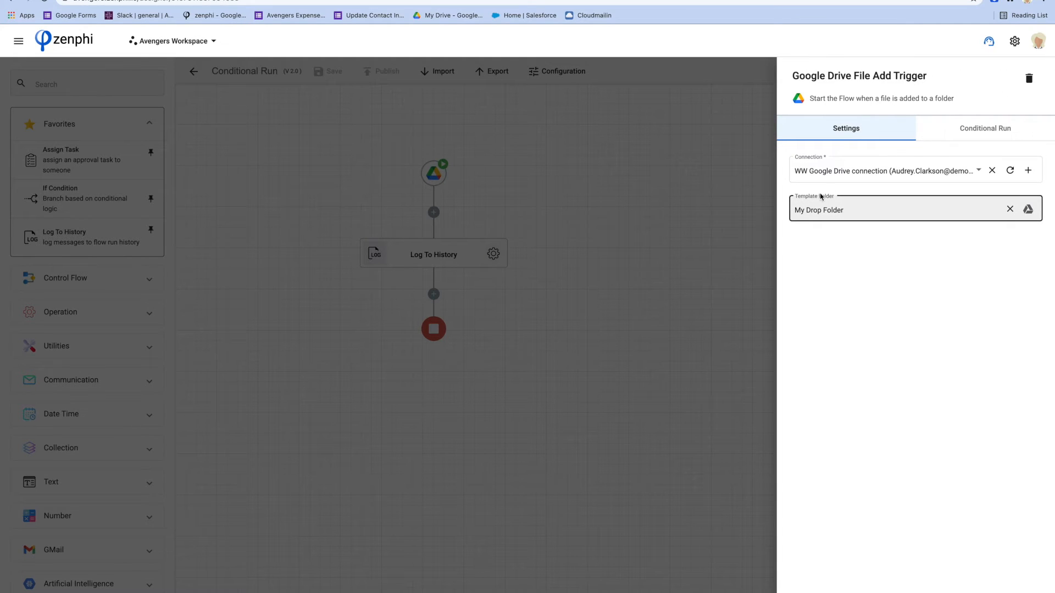
pyautogui.click(978, 136)
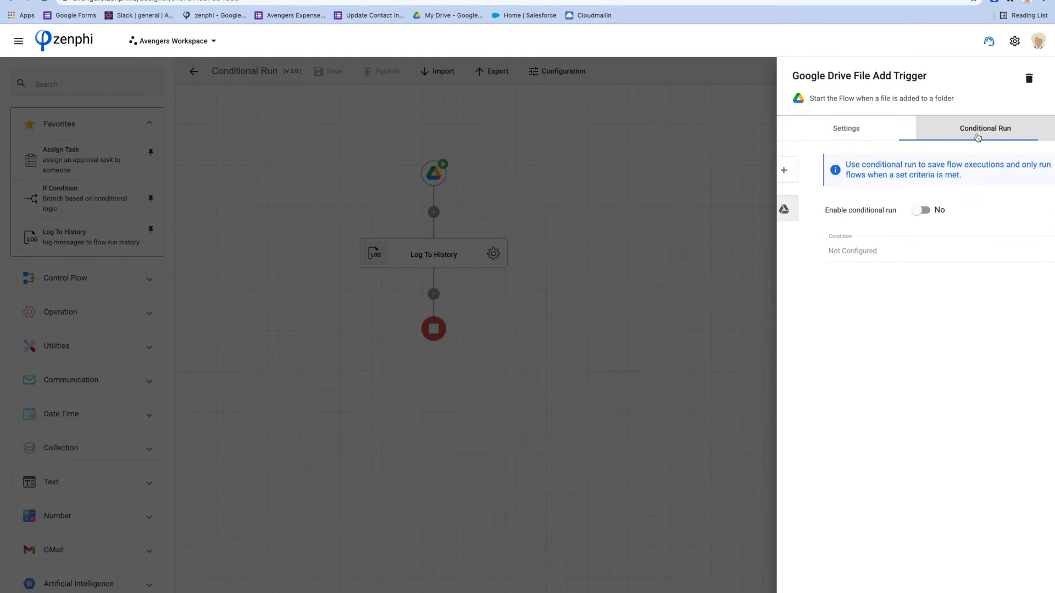
pyautogui.click(890, 210)
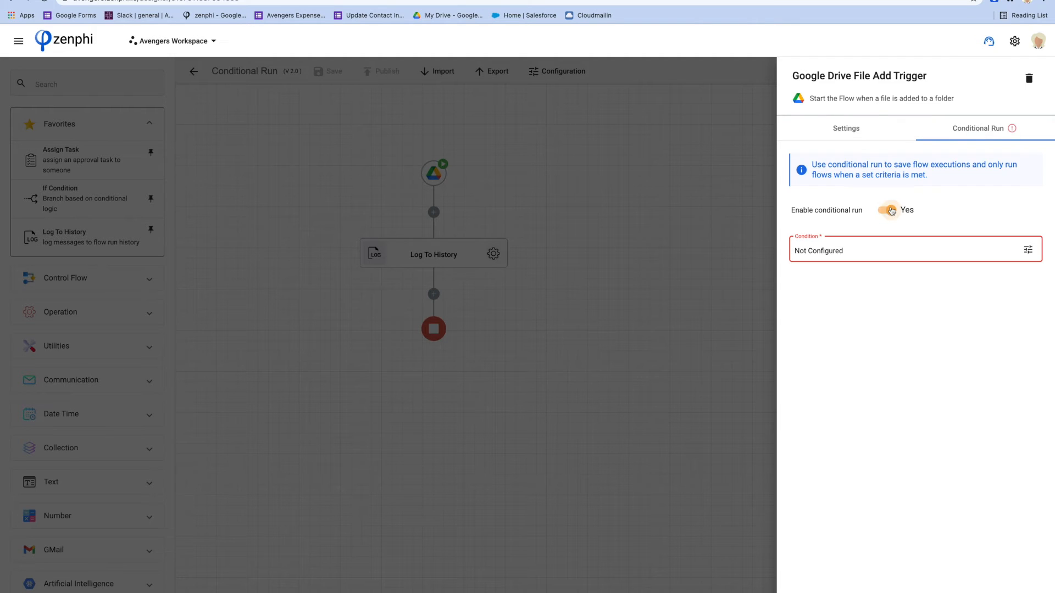
# Configure the trigger's run condition with the File Extension token set to Equal to (=) pdf.
pyautogui.click(1018, 247)
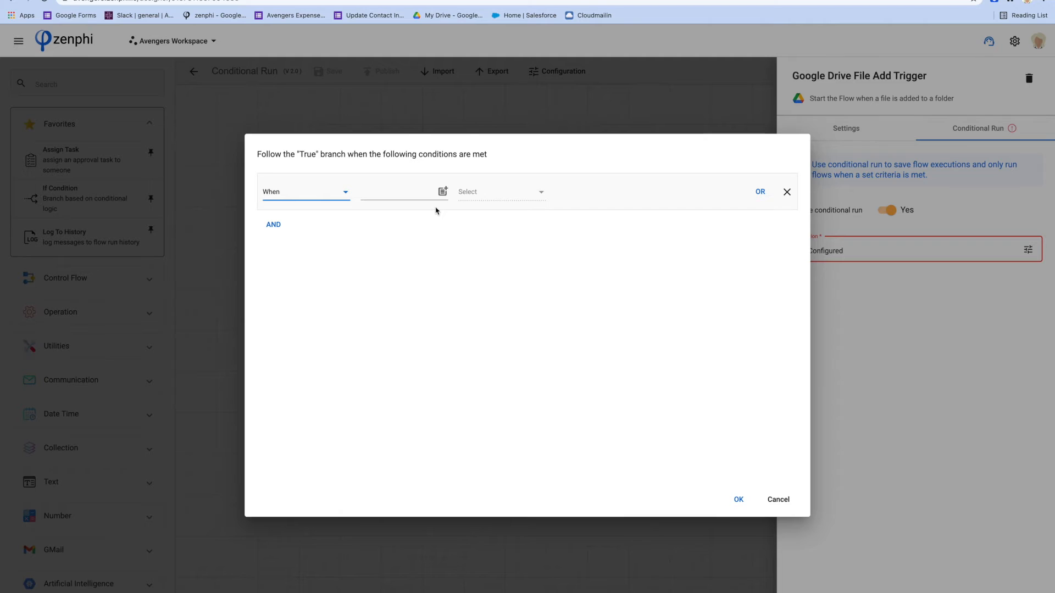
pyautogui.click(443, 192)
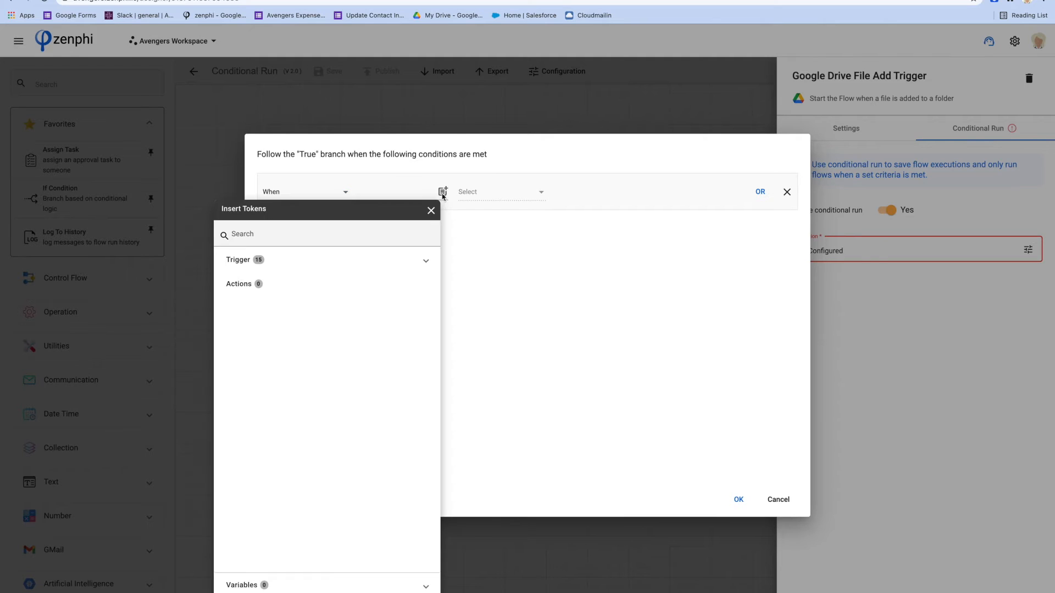
pyautogui.click(298, 266)
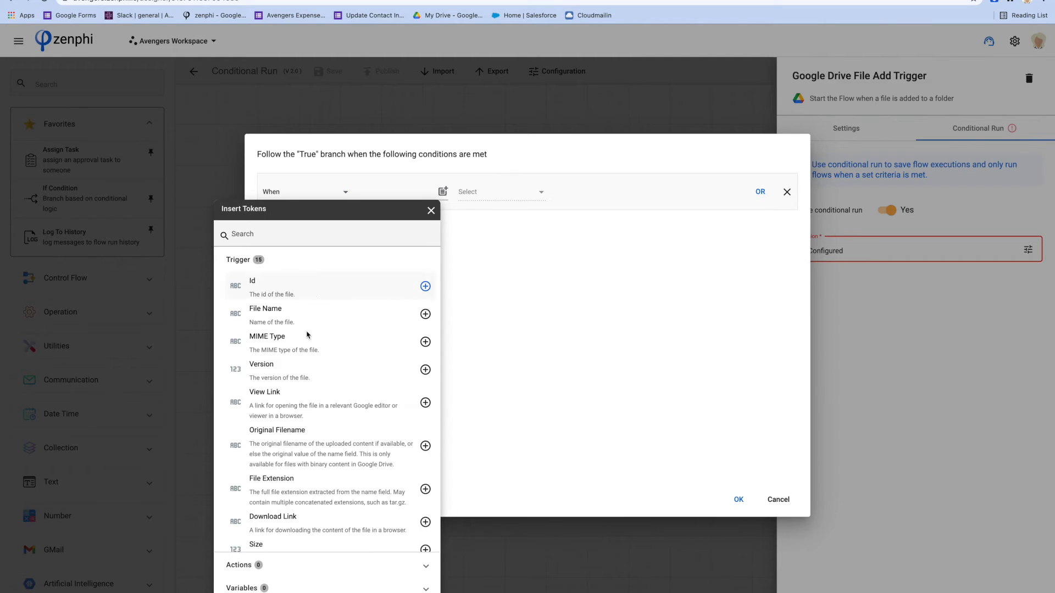
pyautogui.scroll(-1, 307, 334)
pyautogui.scroll(-1, 307, 334)
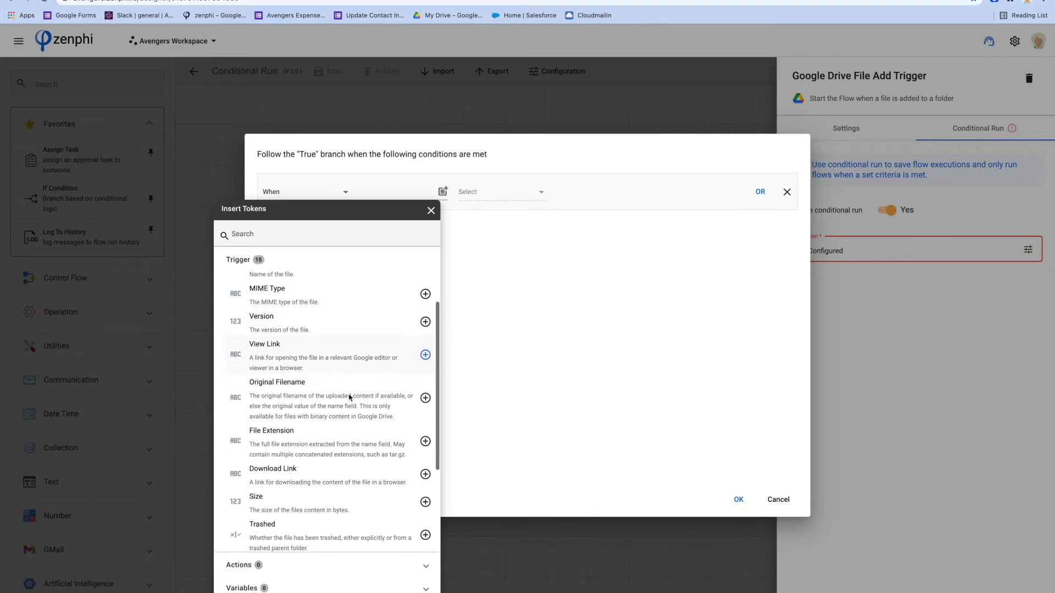
pyautogui.click(425, 441)
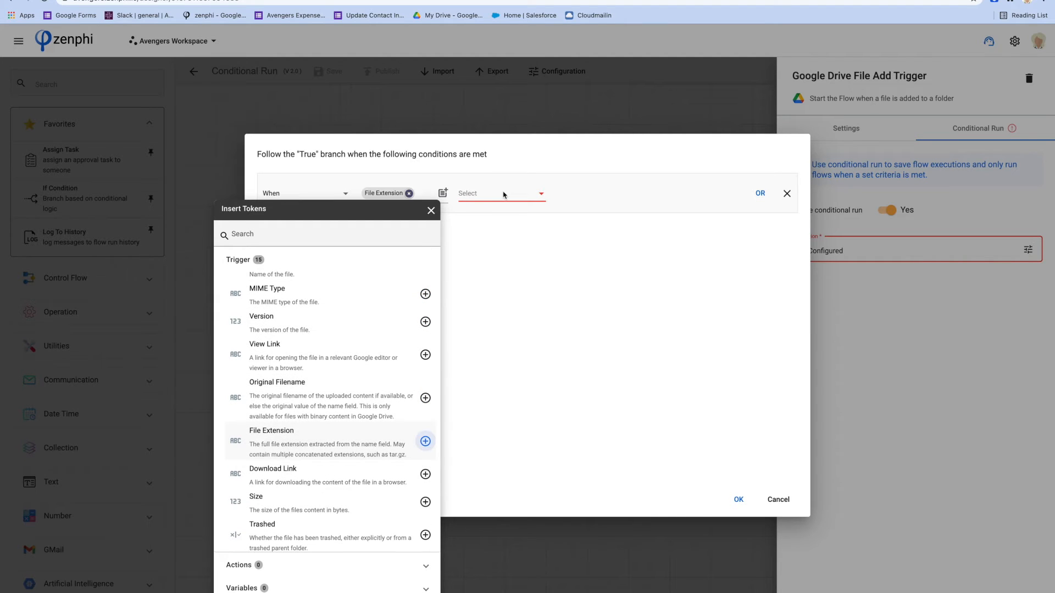
pyautogui.click(502, 196)
pyautogui.click(501, 195)
pyautogui.click(572, 190)
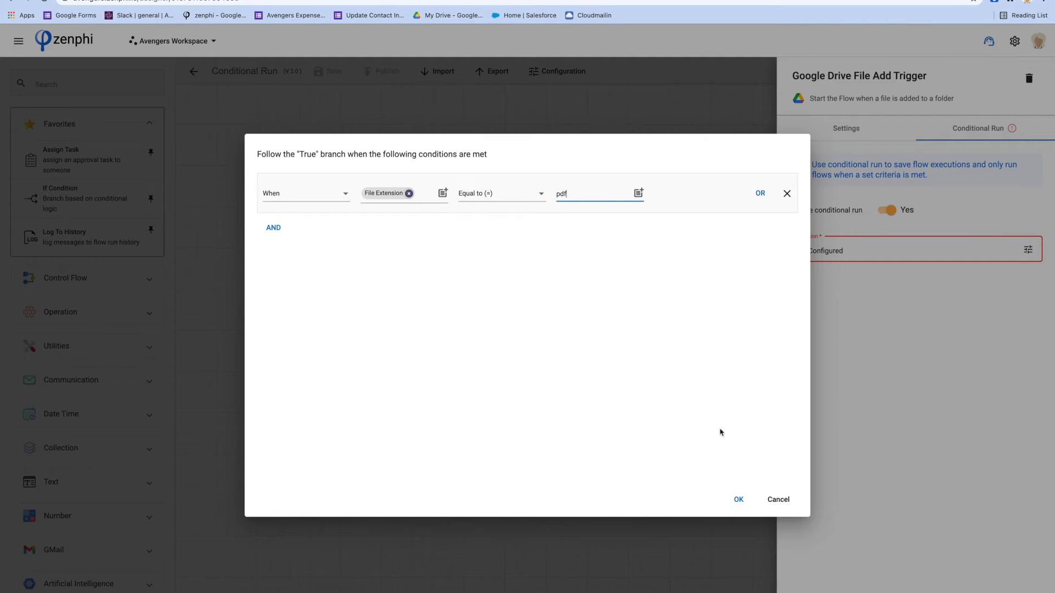
pyautogui.click(737, 501)
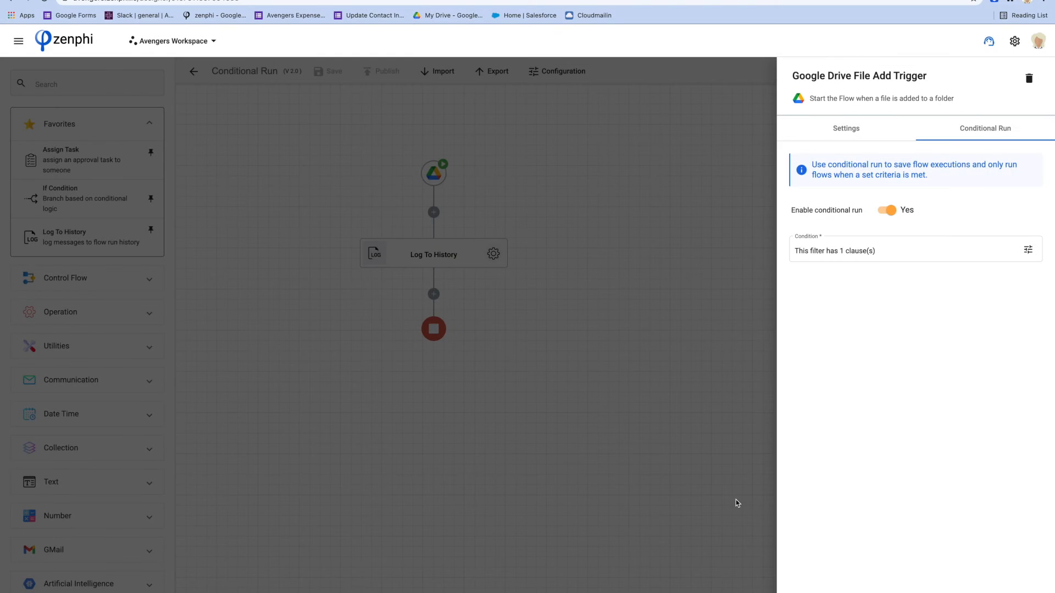
pyautogui.click(1028, 251)
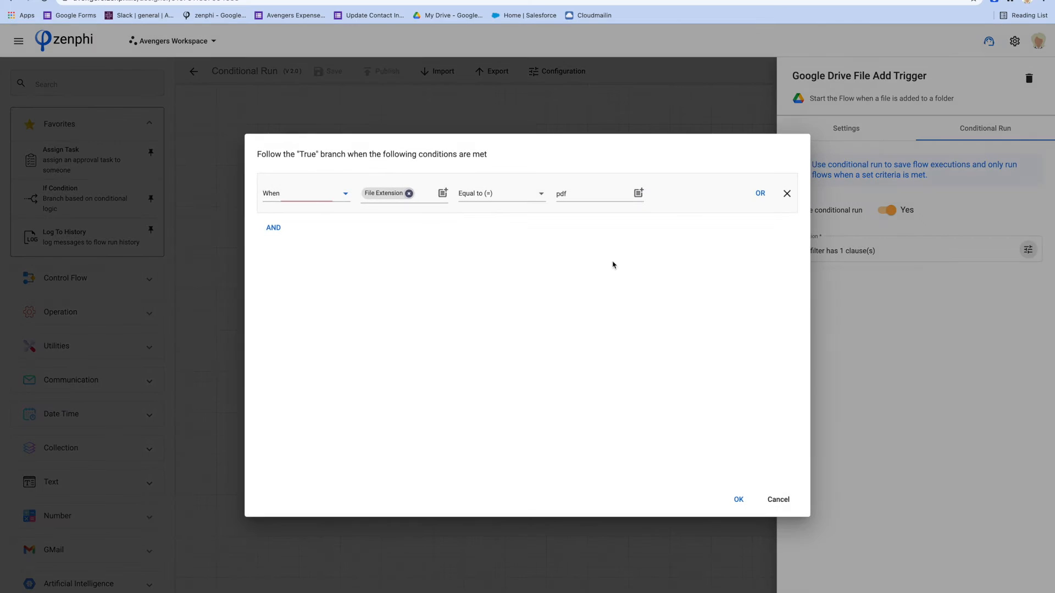
pyautogui.click(267, 229)
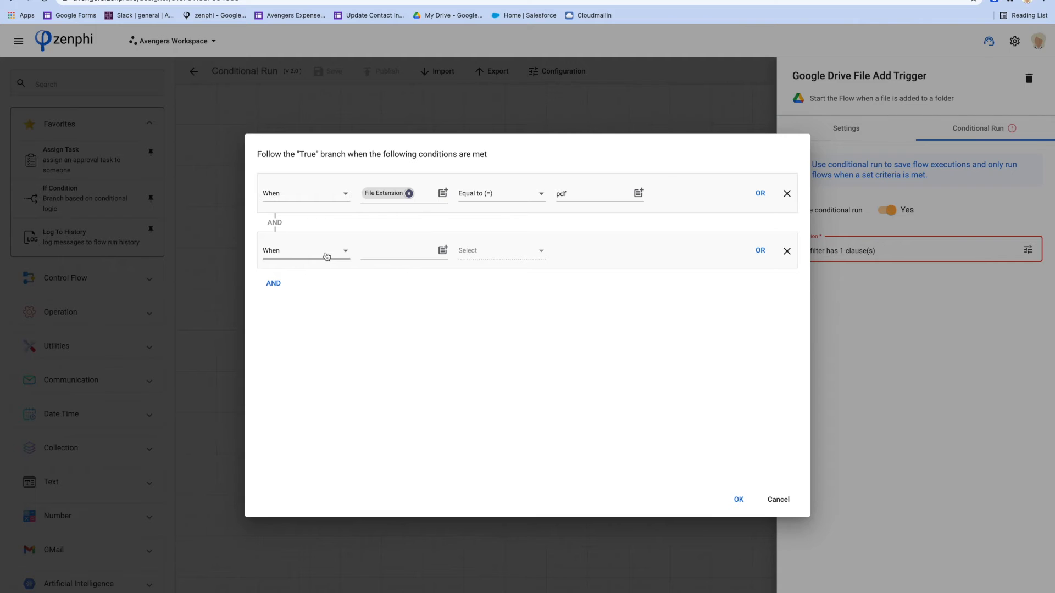
pyautogui.click(442, 251)
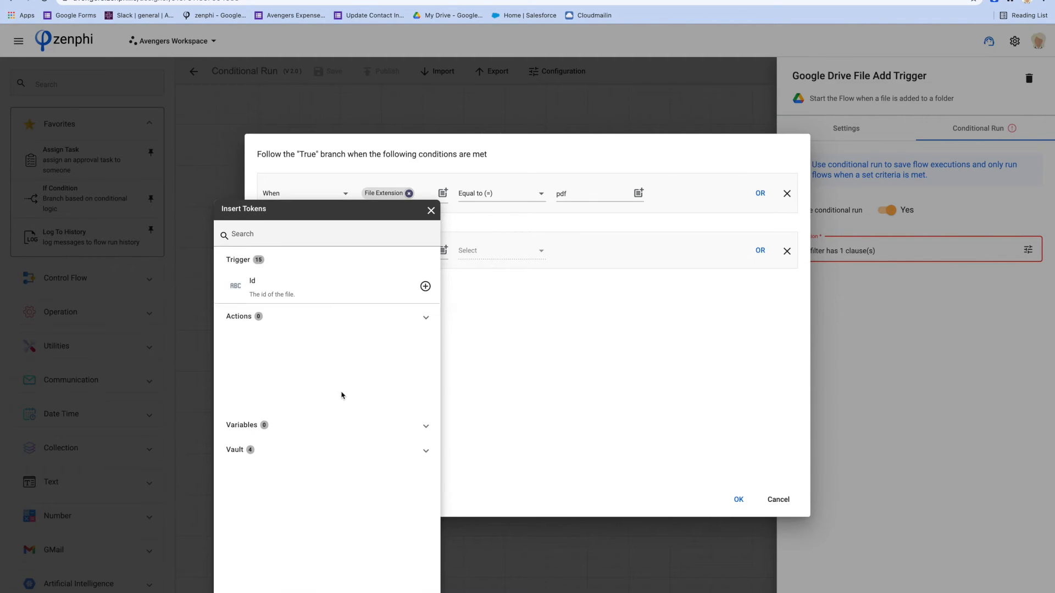
pyautogui.scroll(-3, 341, 396)
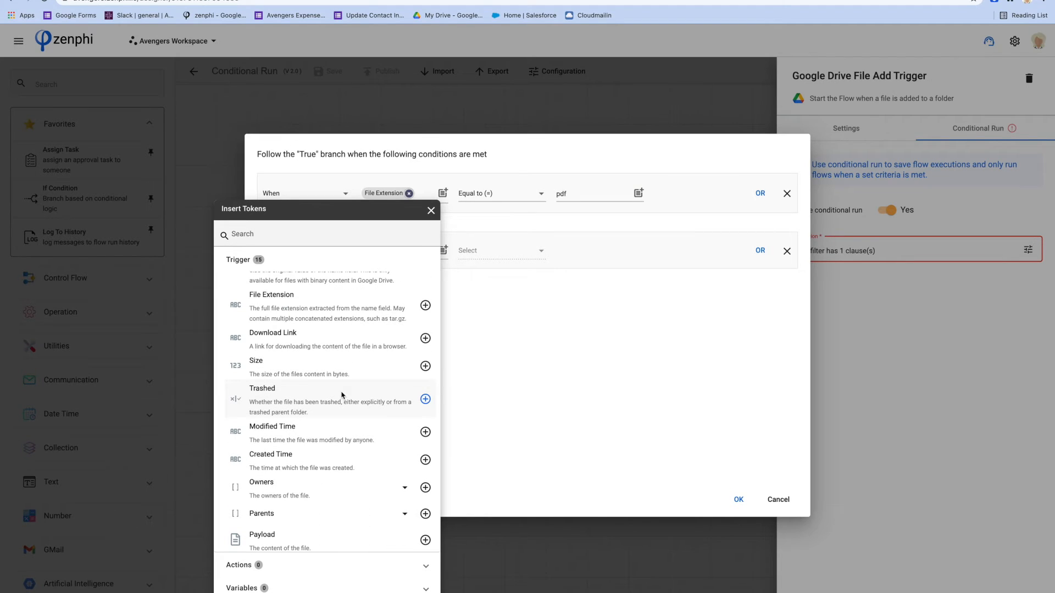
pyautogui.click(517, 385)
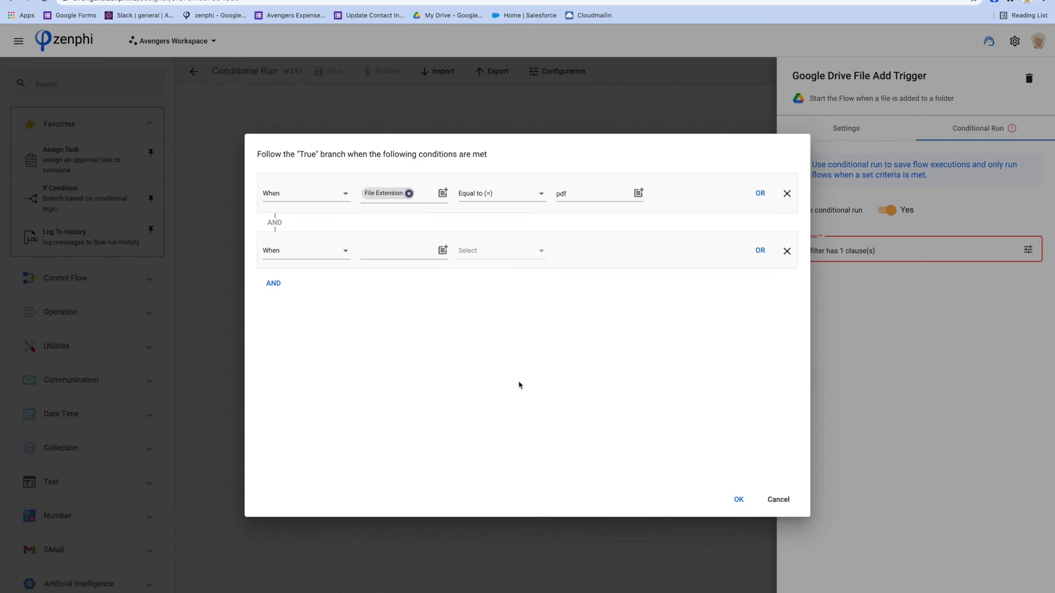
pyautogui.click(787, 251)
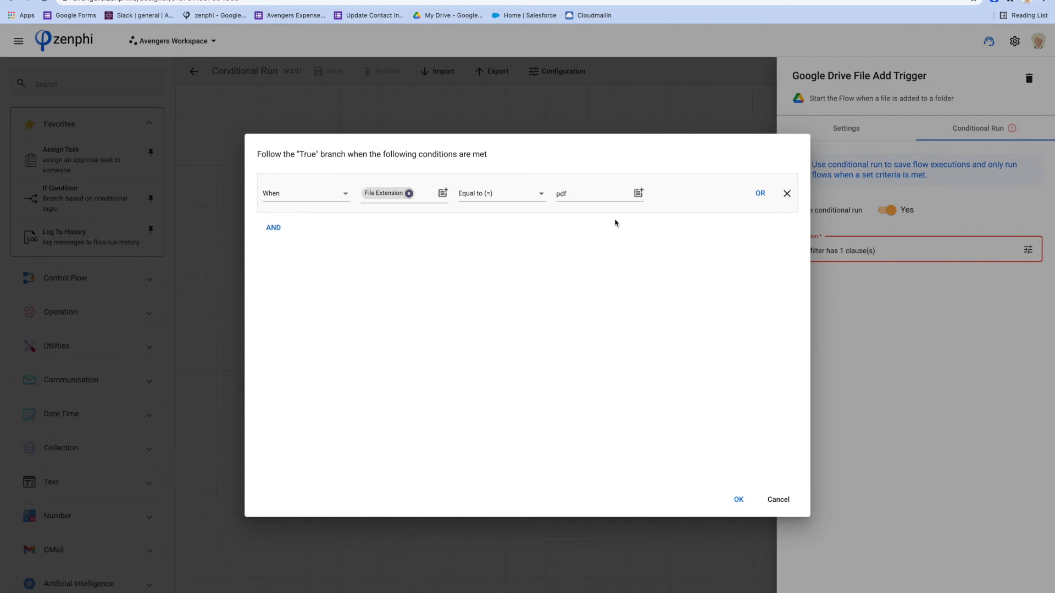
pyautogui.click(739, 500)
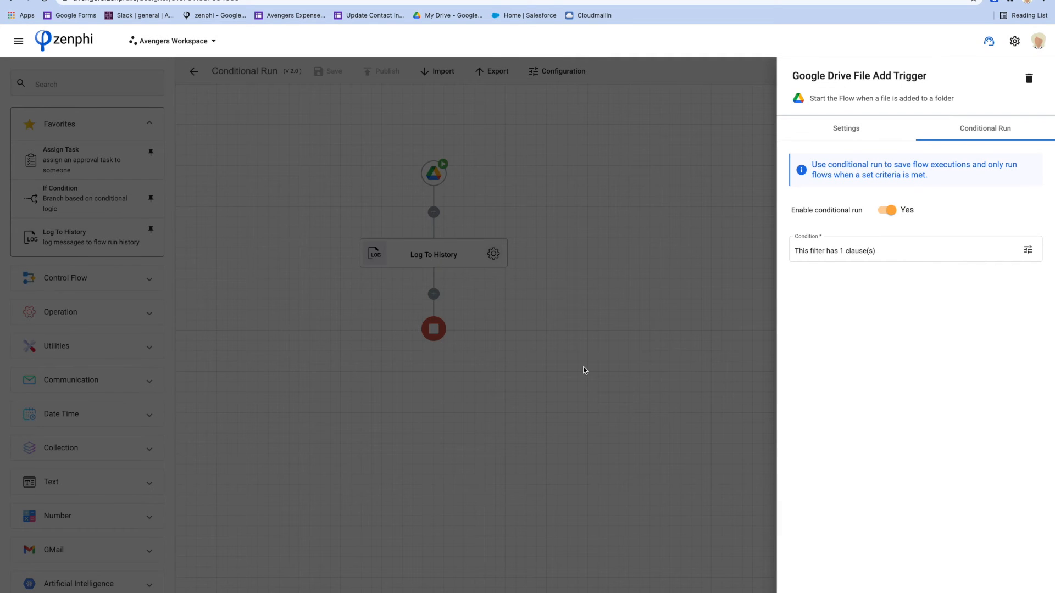
# Close the trigger's settings and publish the Conditional Run flow.
pyautogui.click(584, 370)
pyautogui.click(377, 76)
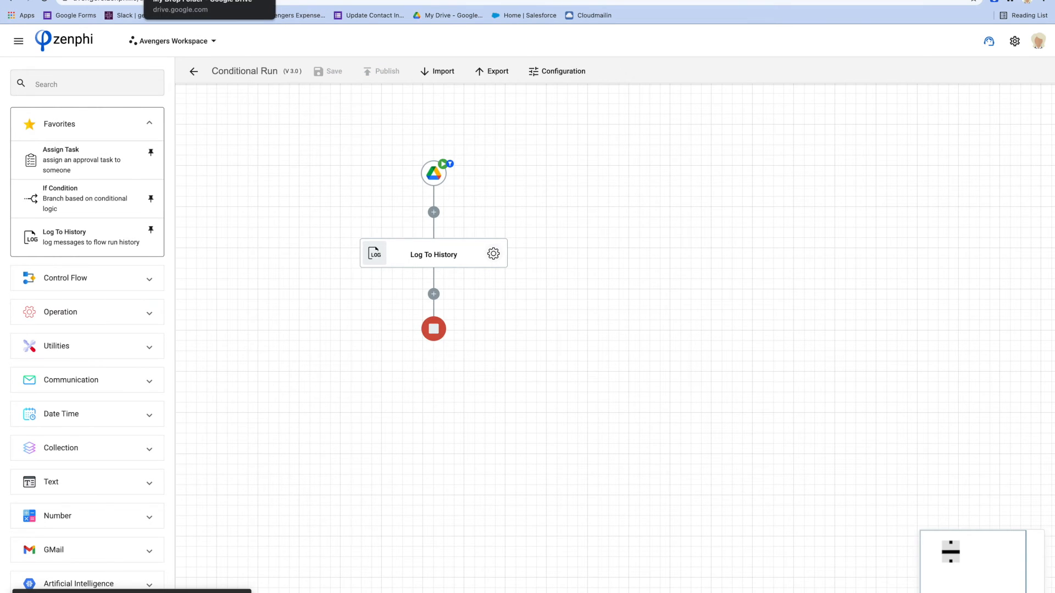
# Switch to Google Drive and delete all the uploaded files from My Drop Folder.
pyautogui.click(203, 1)
pyautogui.moveTo(239, 218); pyautogui.dragTo(210, 114)
pyautogui.click(923, 69)
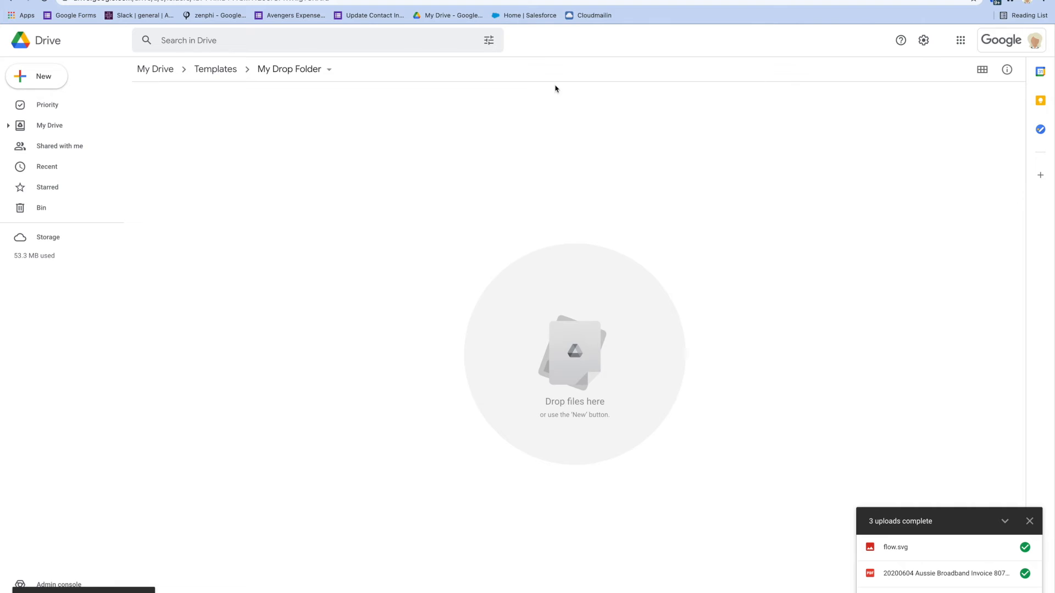
# Upload the 20200604 Aussie Broadband Invoice PDF from the Sample Internet Invoices folder to My Drop Folder.
pyautogui.rightClick(322, 285)
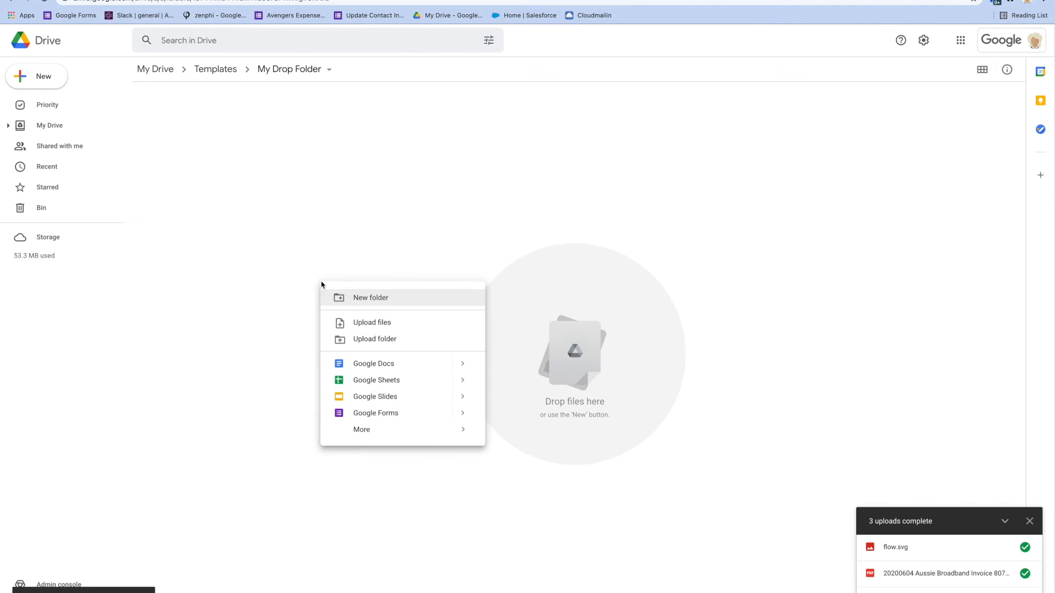
pyautogui.click(369, 326)
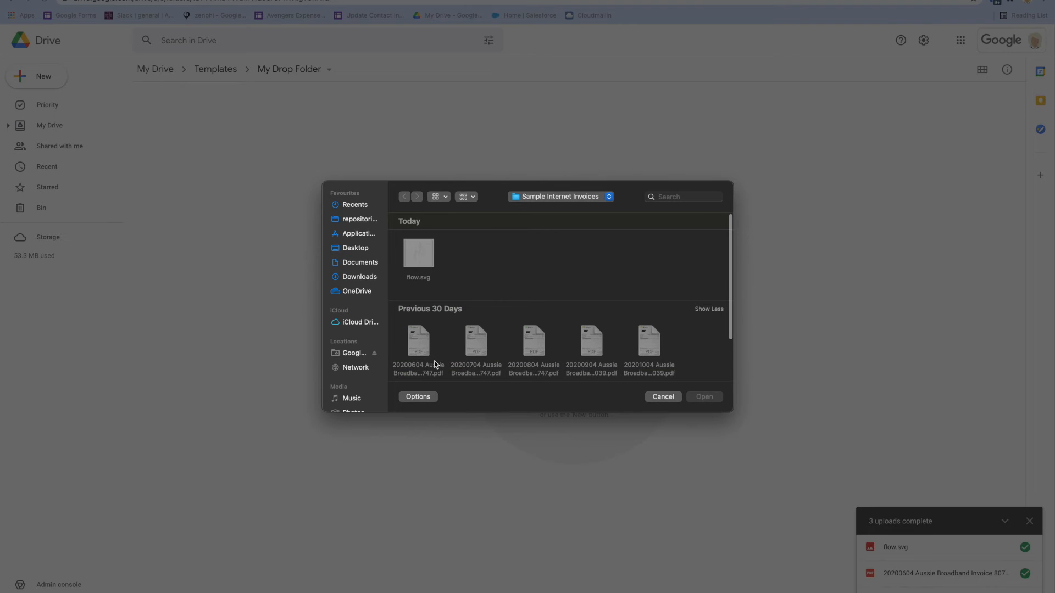
pyautogui.click(419, 336)
pyautogui.click(704, 397)
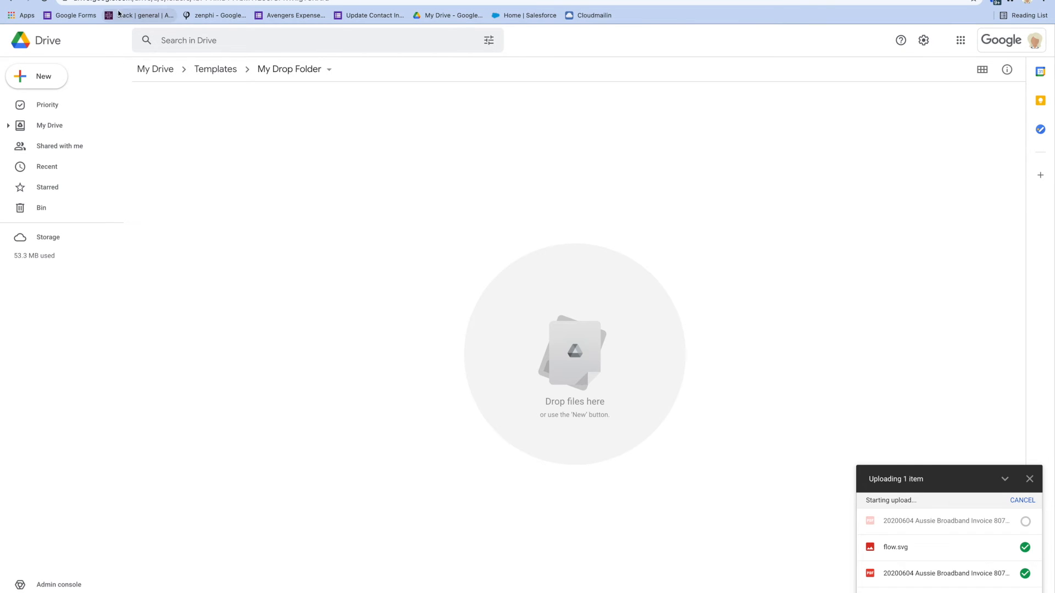
# Switch to zenphi, examine the newest Conditional Run flow run's details and log, and return to its recent runs.
pyautogui.click(82, 0)
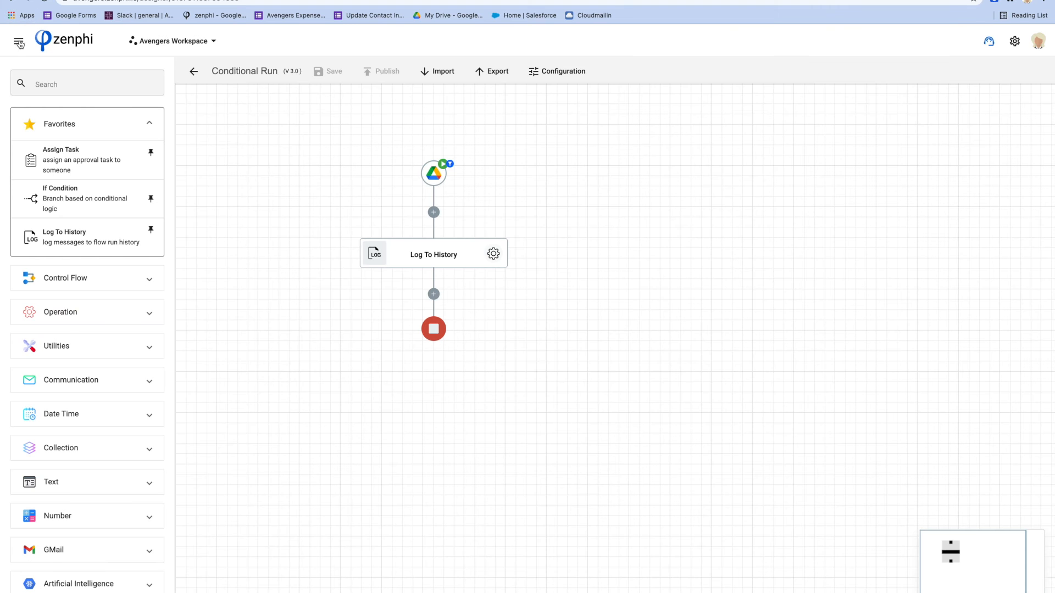
pyautogui.click(19, 40)
pyautogui.click(43, 146)
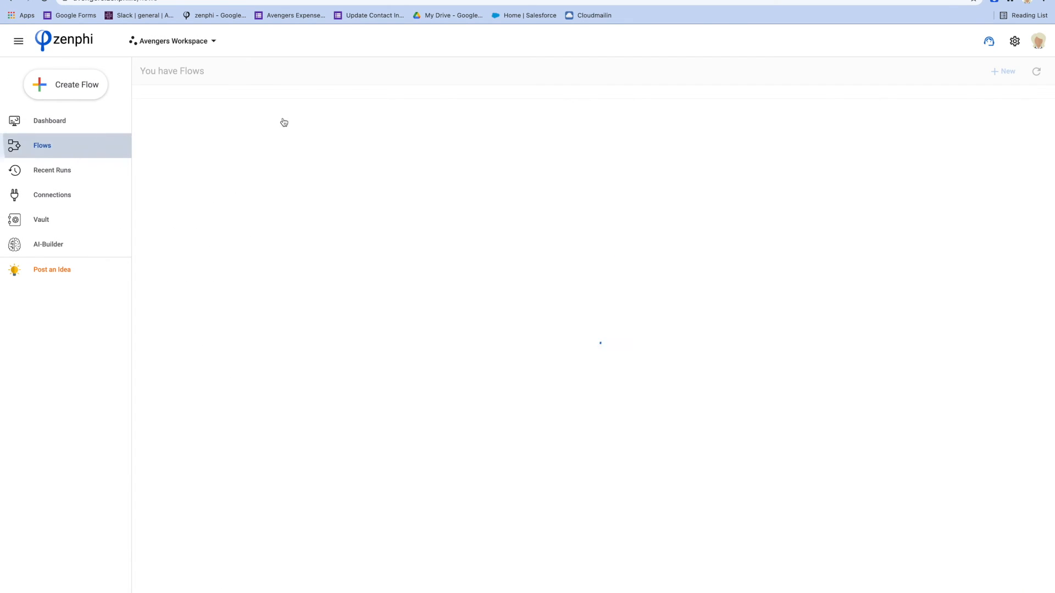
pyautogui.click(939, 148)
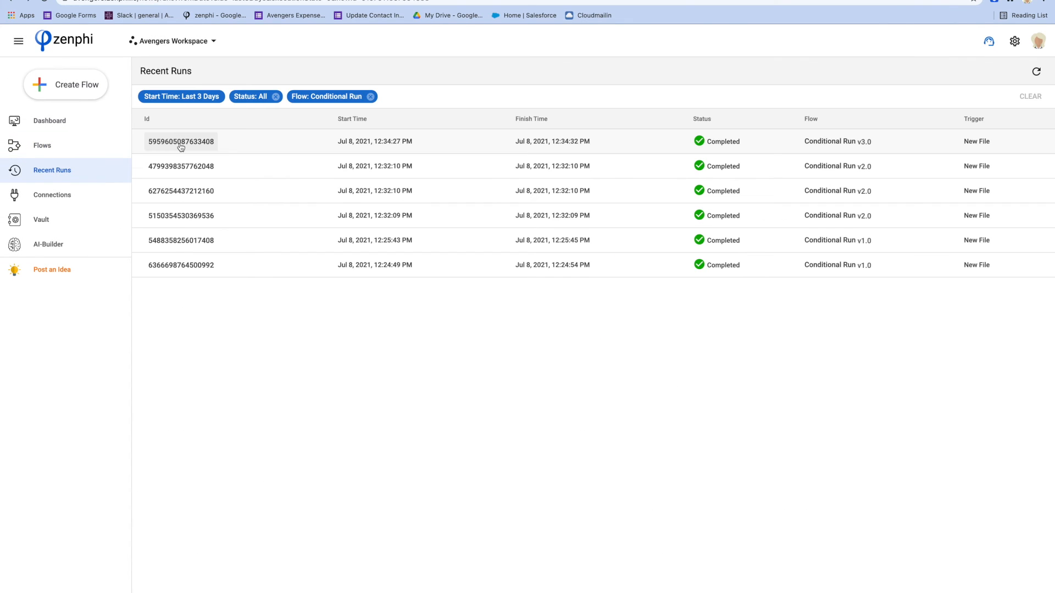
pyautogui.click(179, 145)
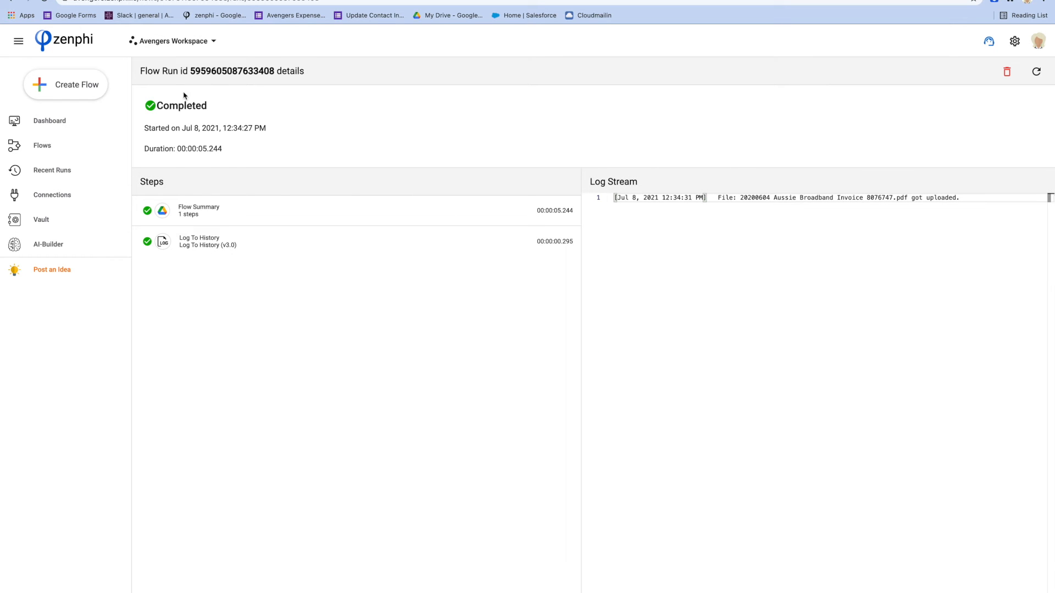
pyautogui.click(11, 2)
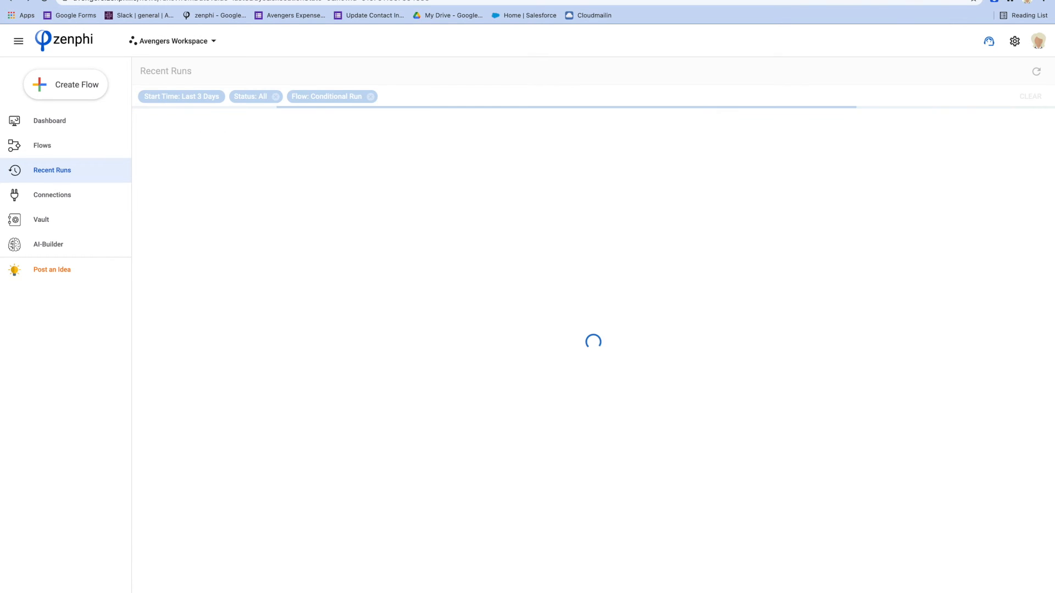
# Switch to Google Drive and upload flow.svg from the Sample Internet Invoices folder to My Drop Folder.
pyautogui.click(82, 0)
pyautogui.rightClick(356, 274)
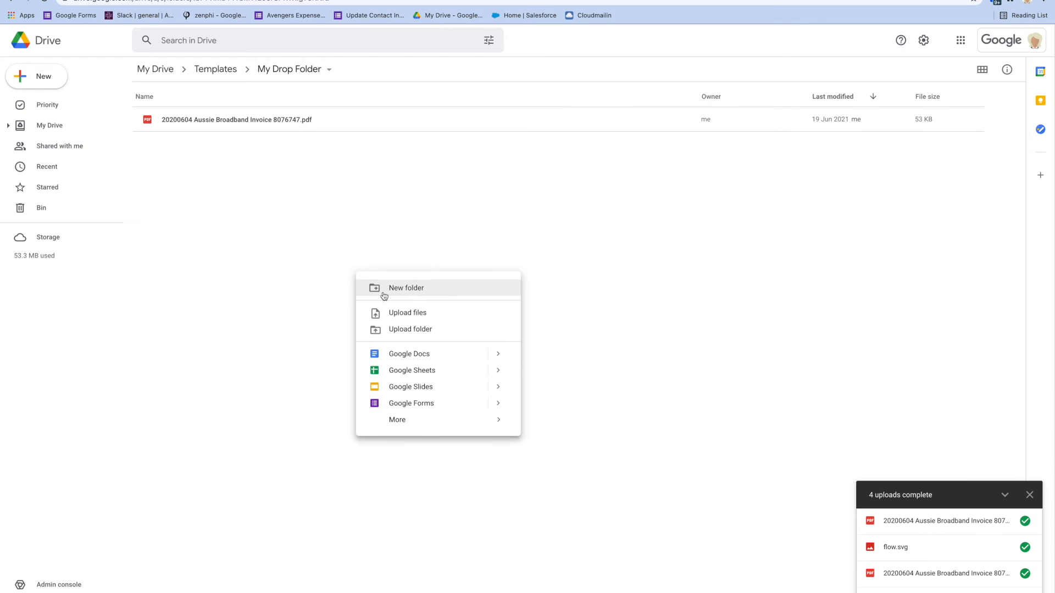
pyautogui.click(396, 317)
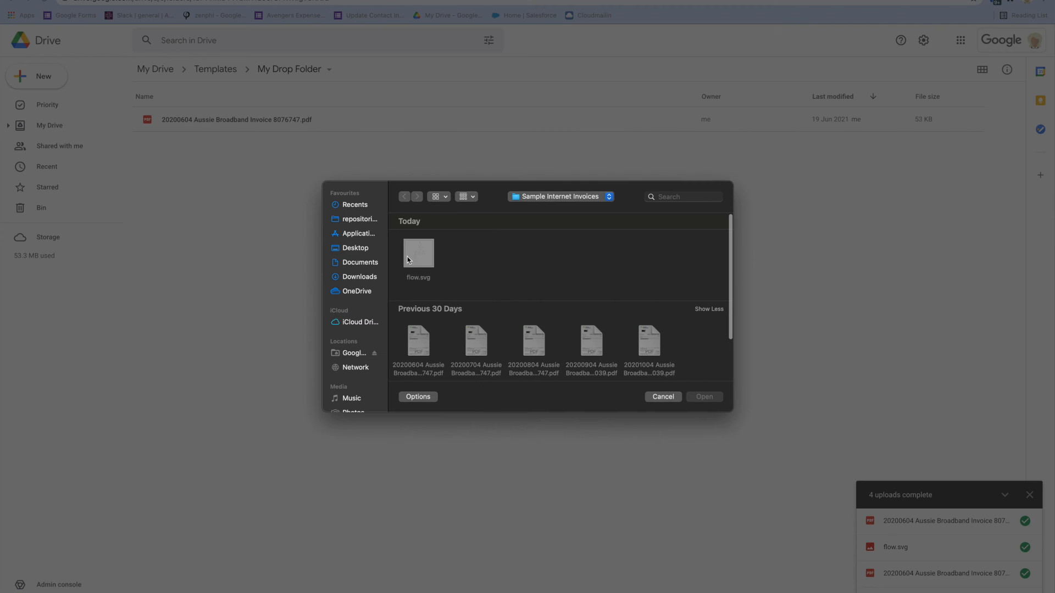
pyautogui.click(417, 262)
pyautogui.click(703, 397)
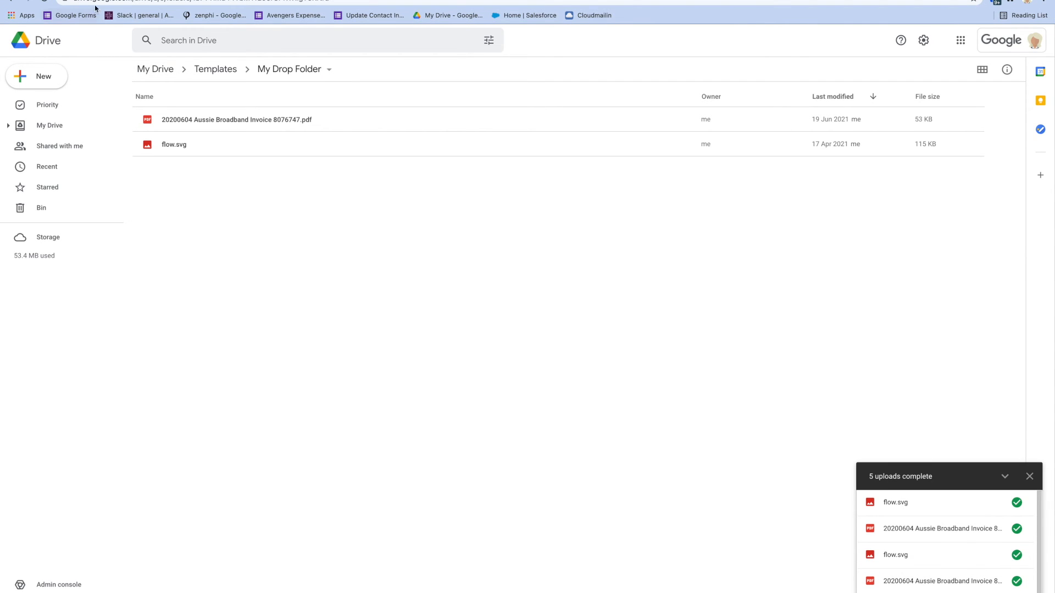
# Switch to zenphi, refresh the recent runs and examine the newest run's details before returning to the list.
pyautogui.click(384, 0)
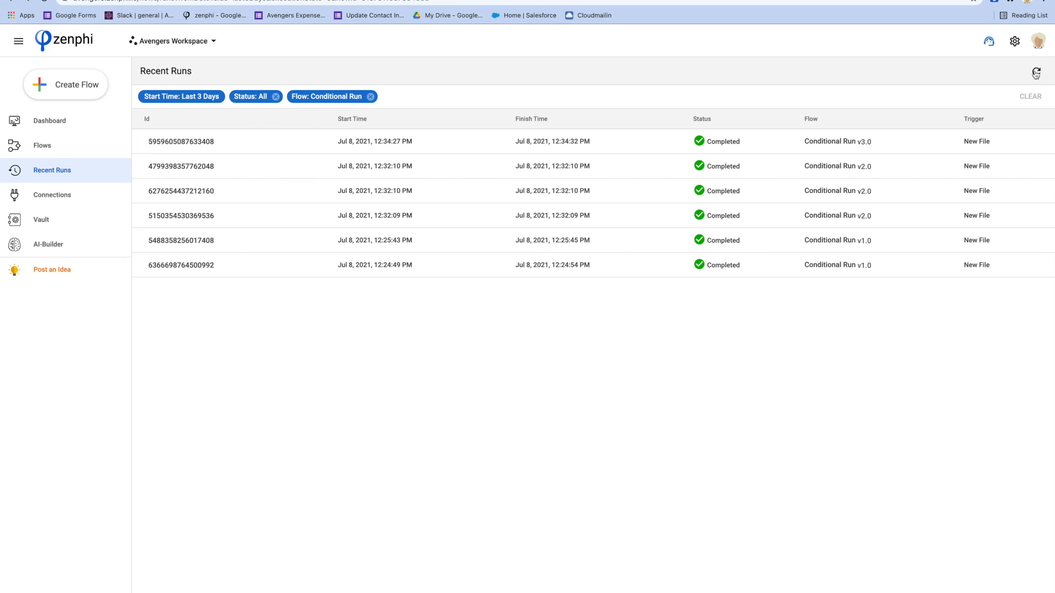
pyautogui.click(1037, 72)
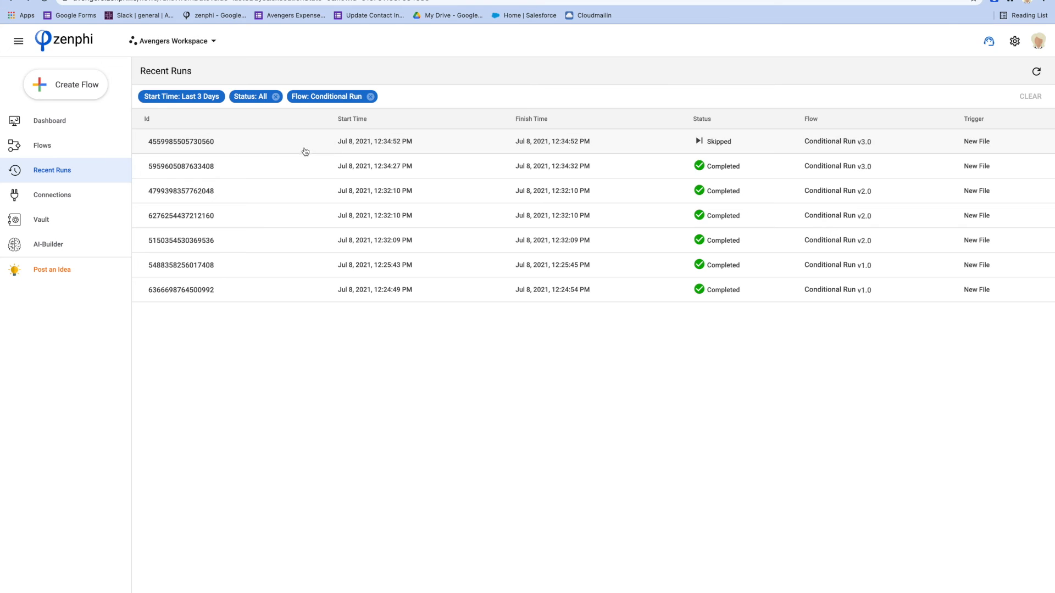
pyautogui.click(196, 141)
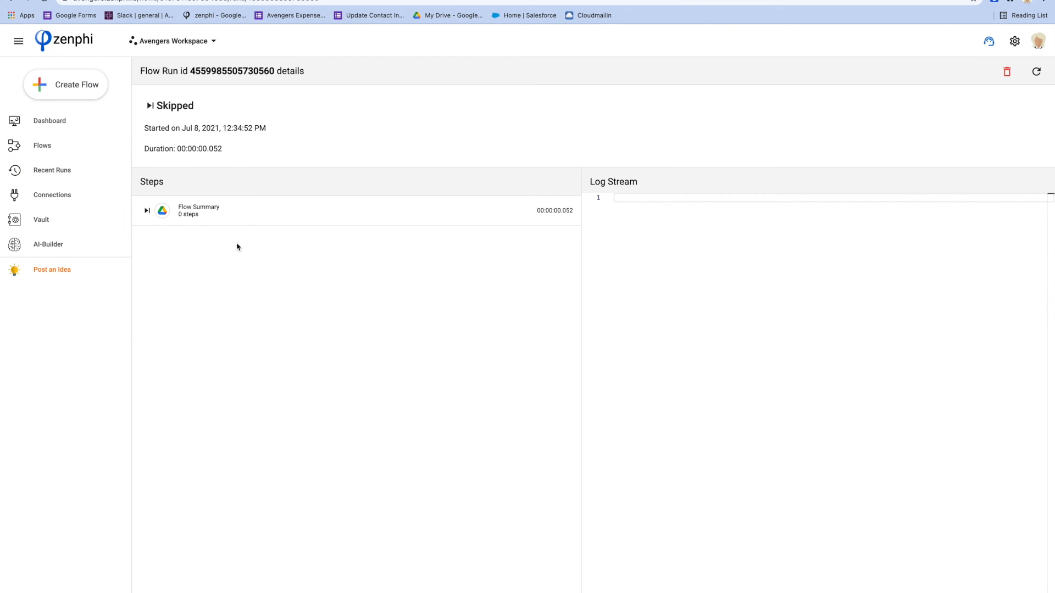
pyautogui.click(11, 1)
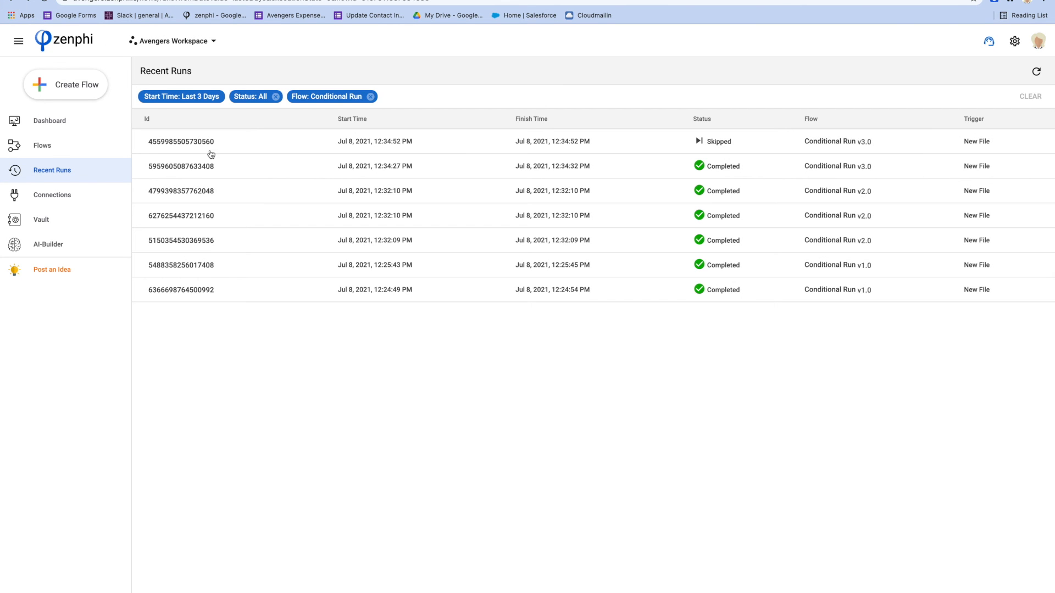
# Open the Conditional Run v3.0 flow in the flow designer from its recent runs.
pyautogui.click(846, 170)
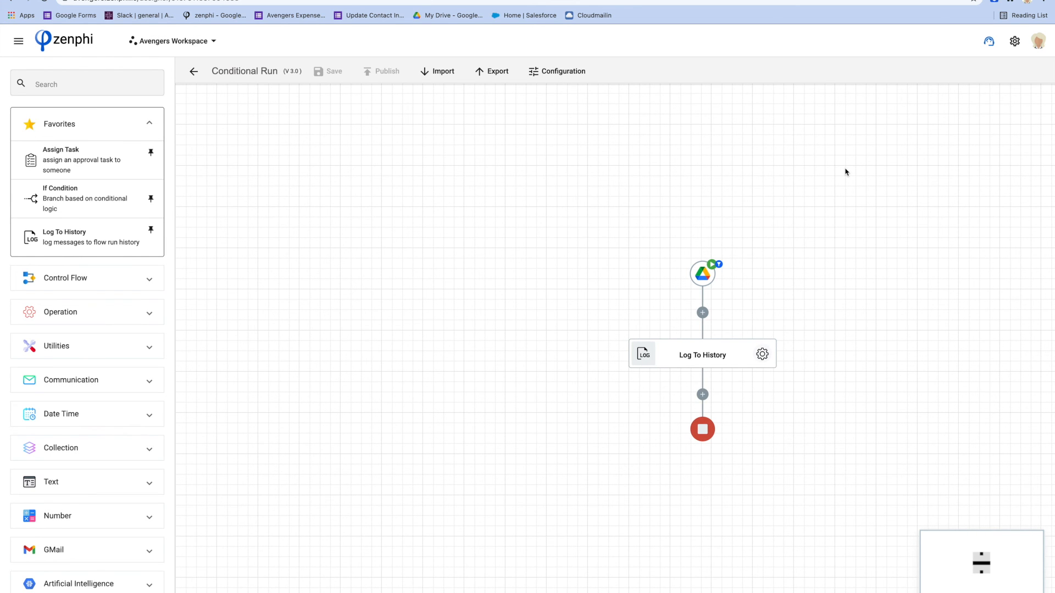
pyautogui.moveTo(782, 334); pyautogui.dragTo(615, 292)
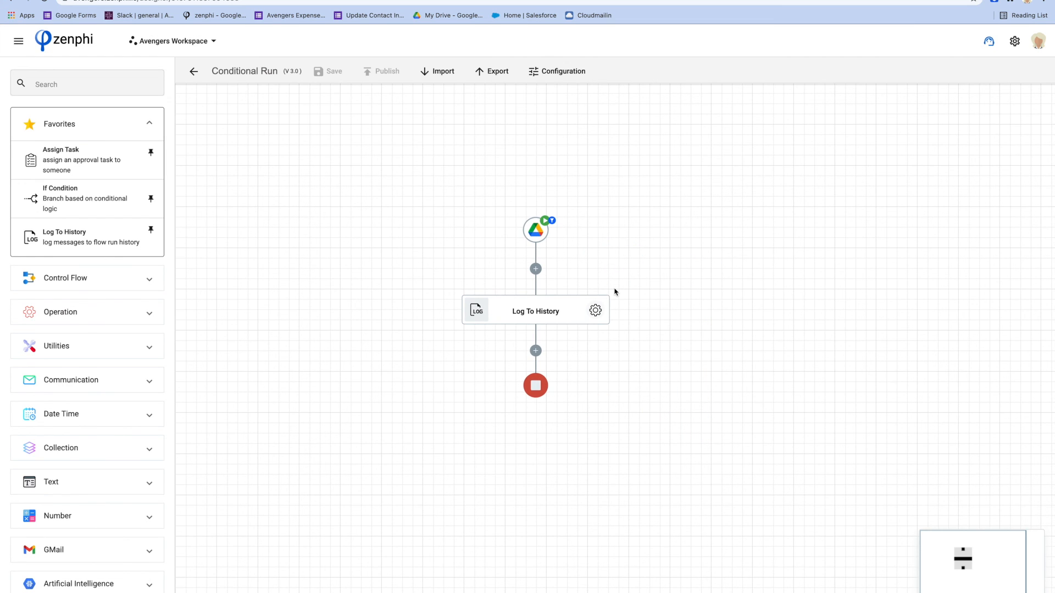